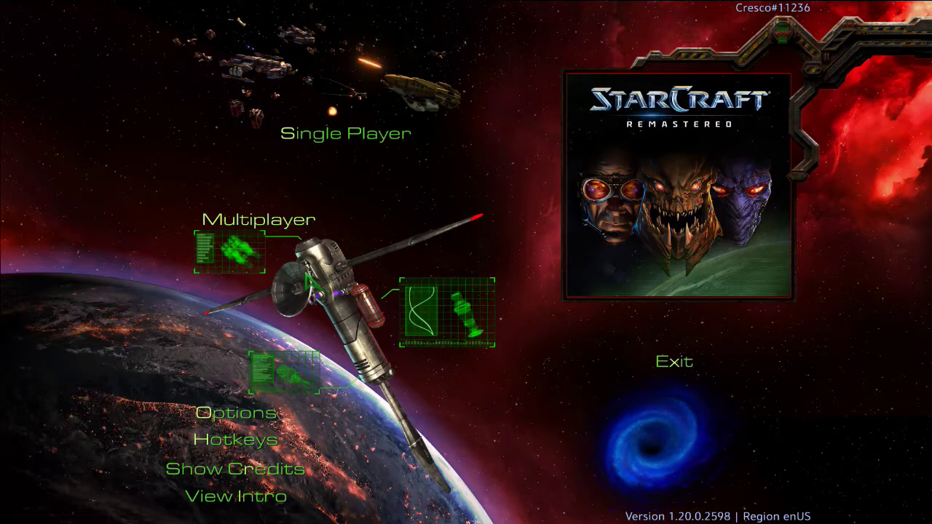
- Enter Brood War multiplayer to connect to Battle.net's USA-4 chat channel
{"action": "left_click", "coordinate": [284, 222]}
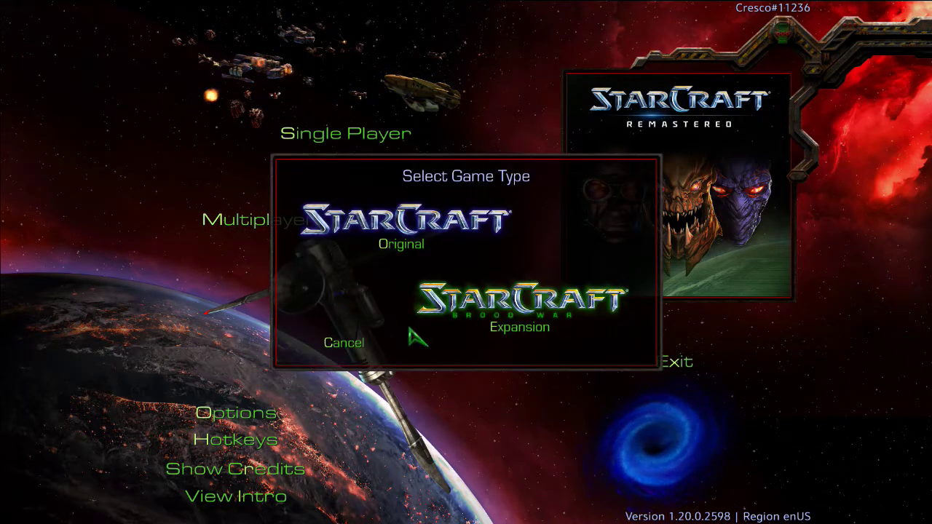
{"action": "left_click", "coordinate": [513, 316]}
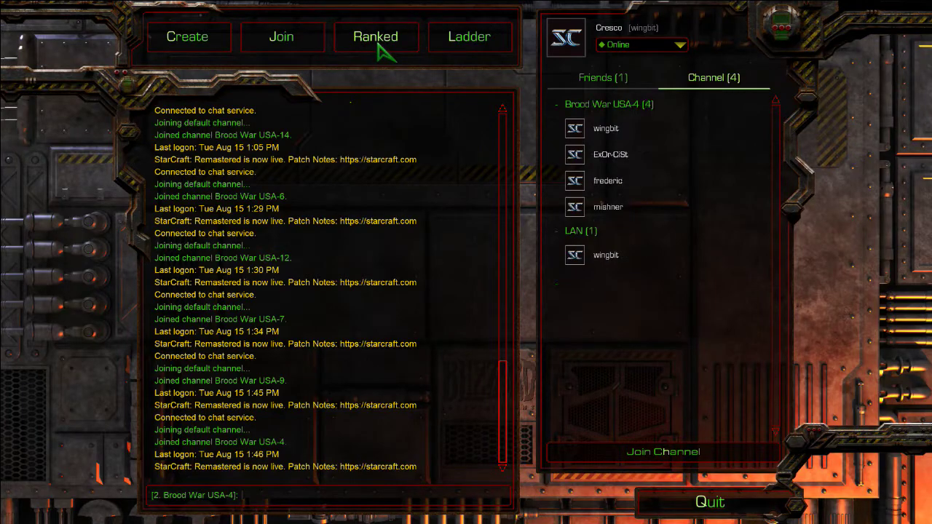
{"action": "left_click", "coordinate": [380, 48]}
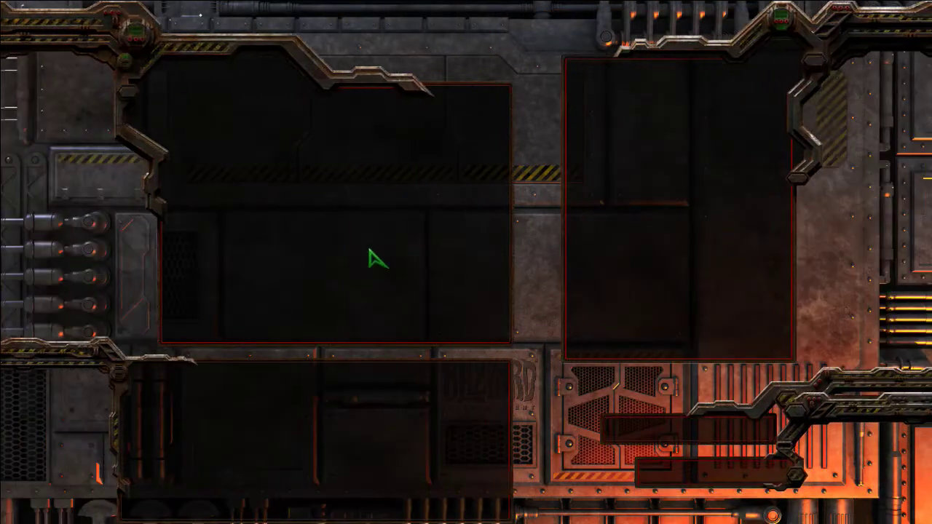
{"action": "left_click", "coordinate": [337, 325]}
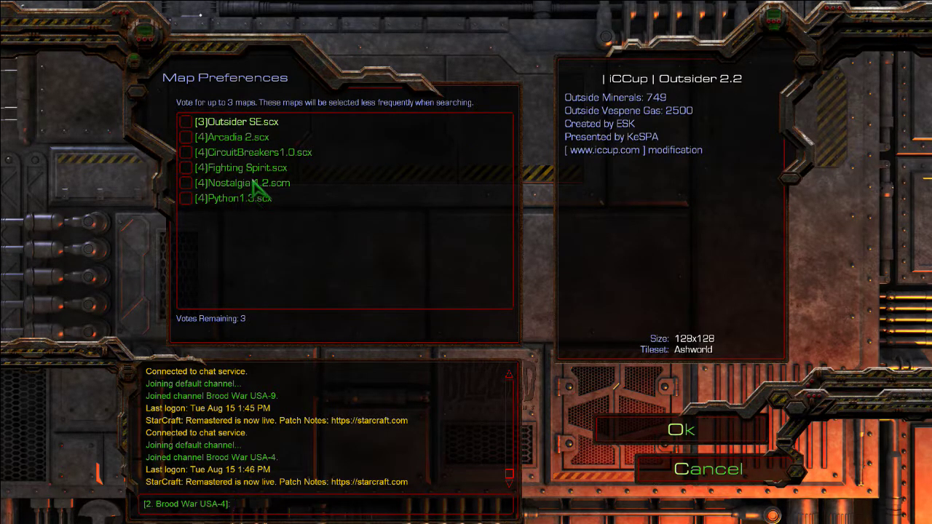
{"action": "left_click", "coordinate": [242, 139]}
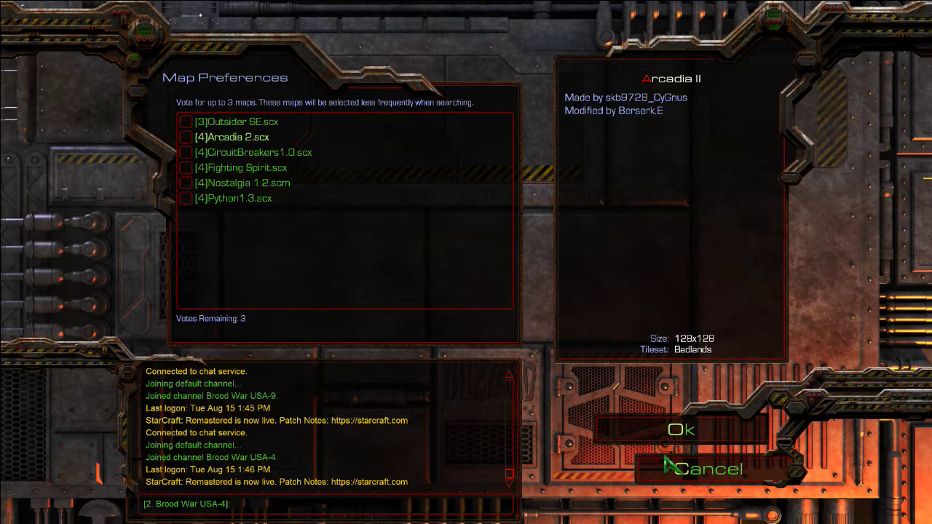
{"action": "left_click", "coordinate": [684, 473]}
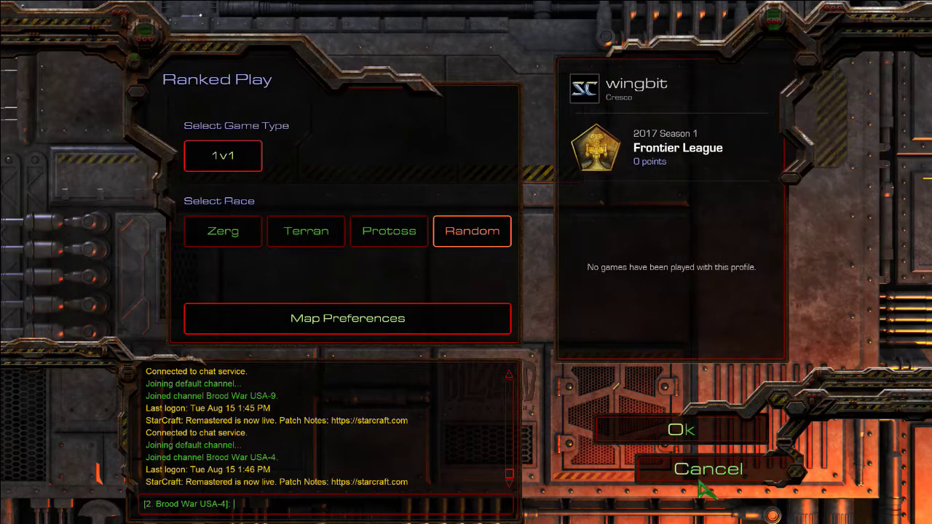
{"action": "left_click", "coordinate": [710, 483]}
- Quit the Battle.net lobby and start a single-player Brood War game instead
{"action": "left_click", "coordinate": [715, 501]}
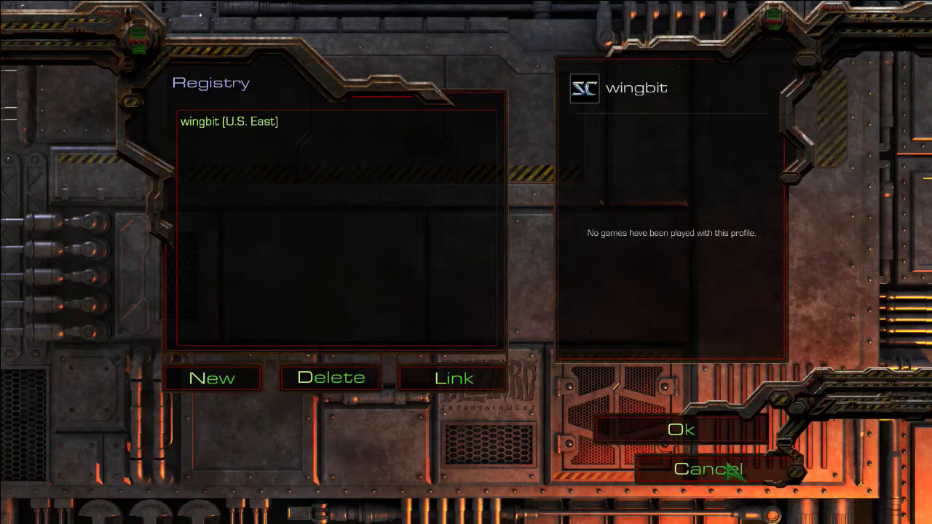
{"action": "left_click", "coordinate": [720, 470]}
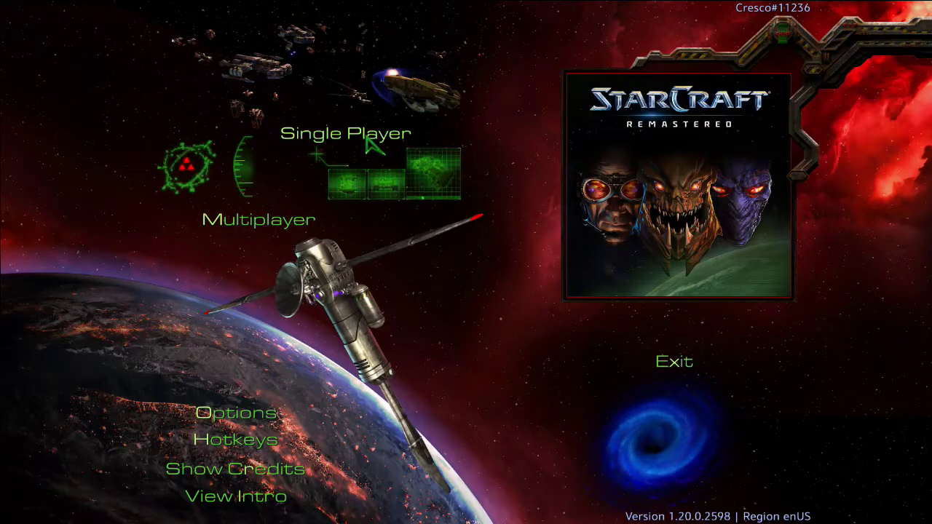
{"action": "left_click", "coordinate": [366, 135]}
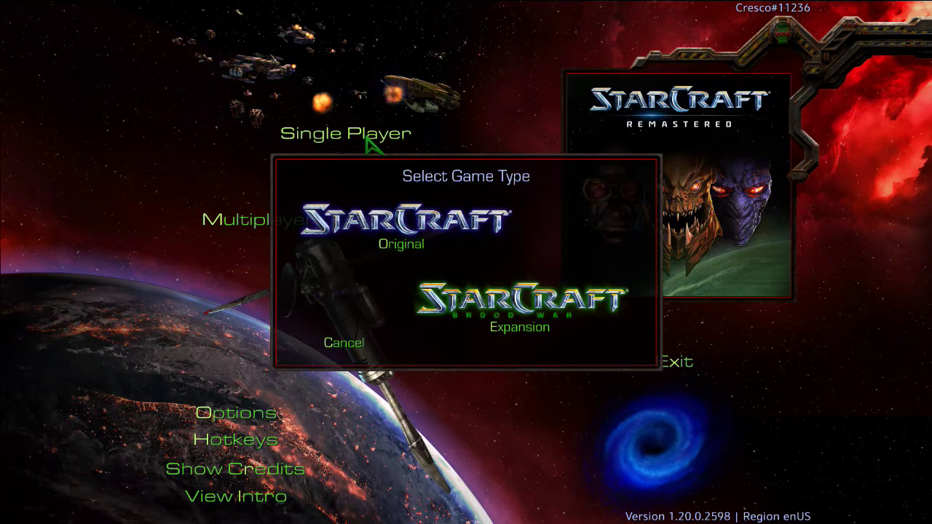
{"action": "left_click", "coordinate": [535, 315]}
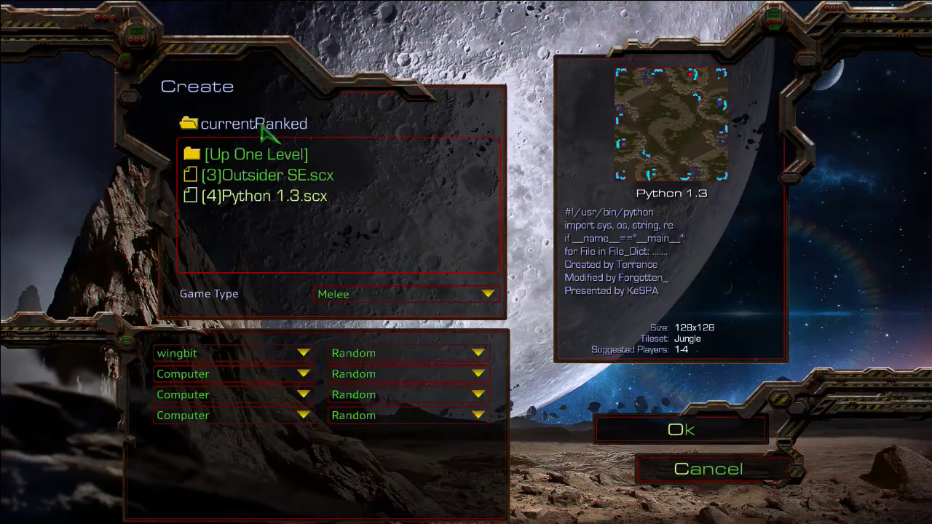
- Browse from currentRanked up to Maps and into the ladder folder, then cancel out of game setup
{"action": "left_click", "coordinate": [254, 161]}
{"action": "mouse_move", "coordinate": [482, 197]}
{"action": "left_mouse_down"}
{"action": "mouse_move", "coordinate": [483, 182]}
{"action": "mouse_move", "coordinate": [487, 249]}
{"action": "mouse_move", "coordinate": [485, 182]}
{"action": "mouse_move", "coordinate": [489, 171]}
{"action": "mouse_move", "coordinate": [499, 239]}
{"action": "mouse_move", "coordinate": [506, 163]}
{"action": "left_mouse_up"}
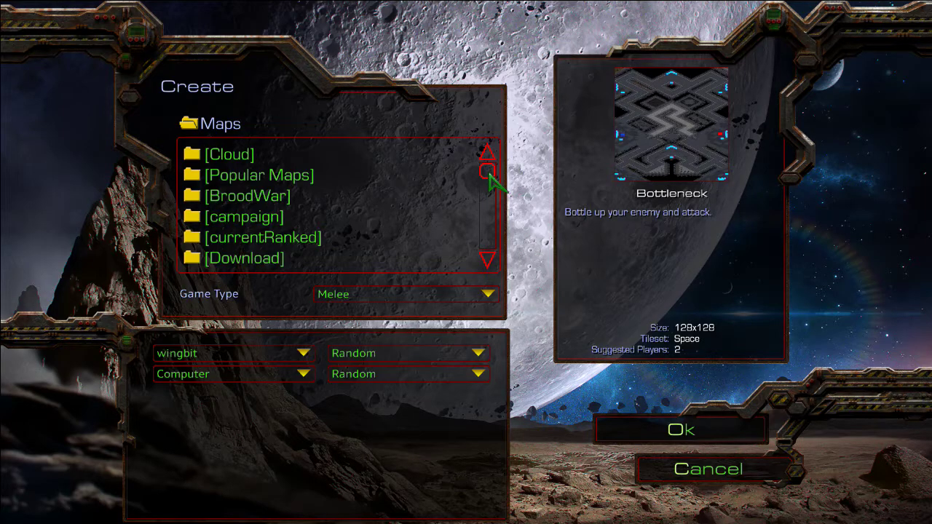
{"action": "scroll", "coordinate": [489, 179], "scroll_direction": "down", "scroll_amount": 2}
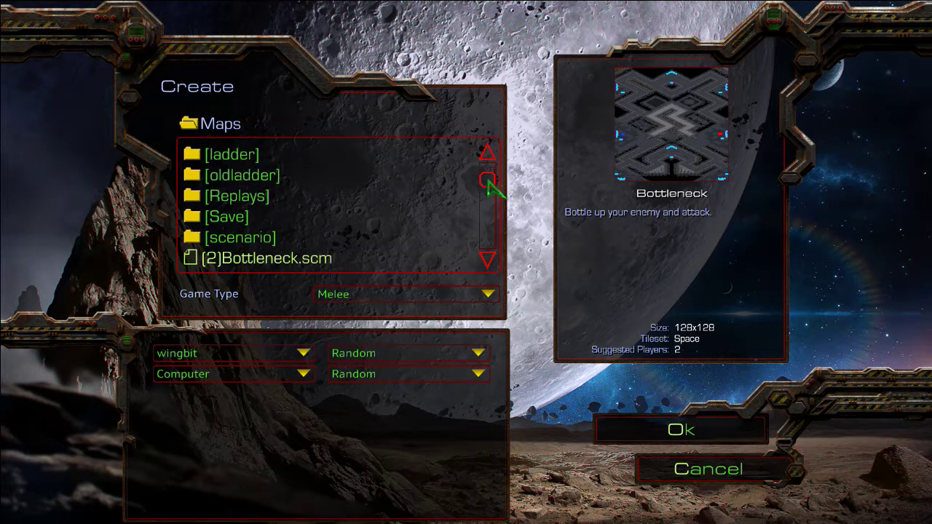
{"action": "left_click", "coordinate": [236, 156]}
{"action": "double_click", "coordinate": [237, 157]}
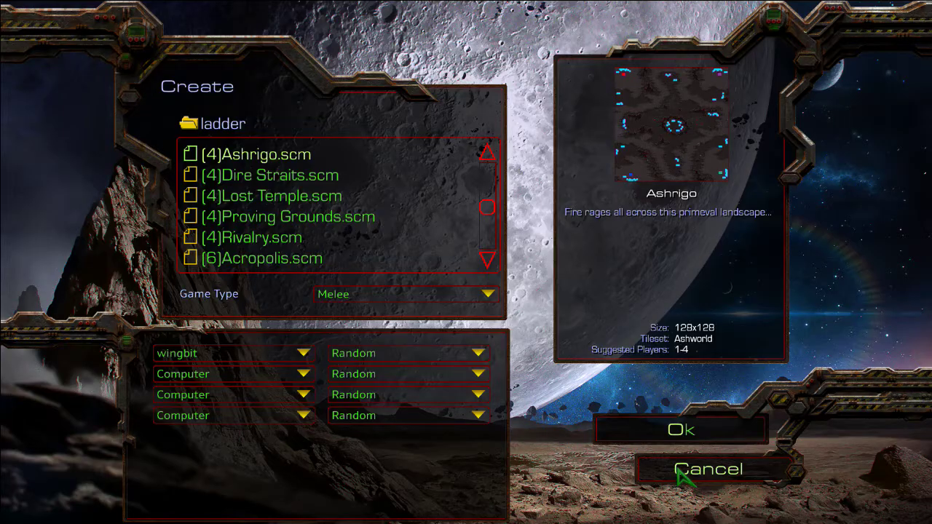
{"action": "left_click", "coordinate": [678, 469]}
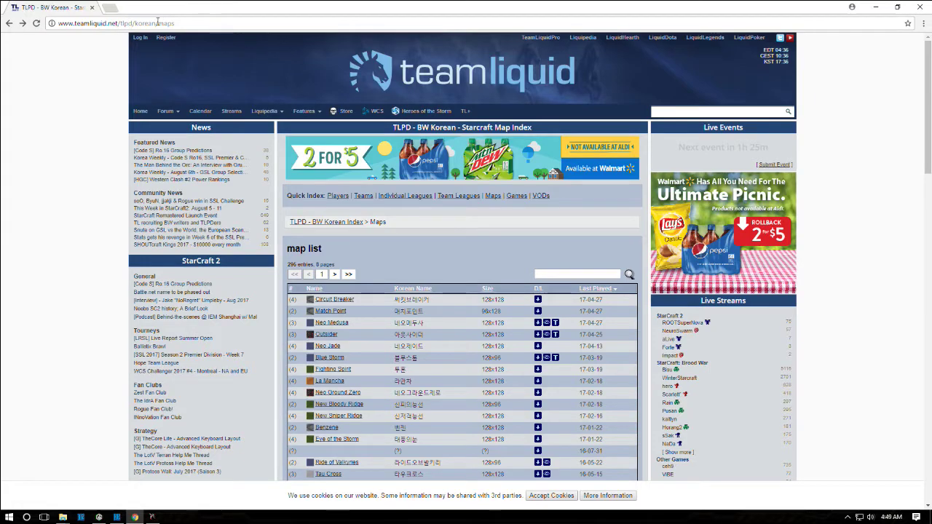
{"action": "left_click", "coordinate": [110, 7]}
{"action": "type", "text": "starcraft maps"}
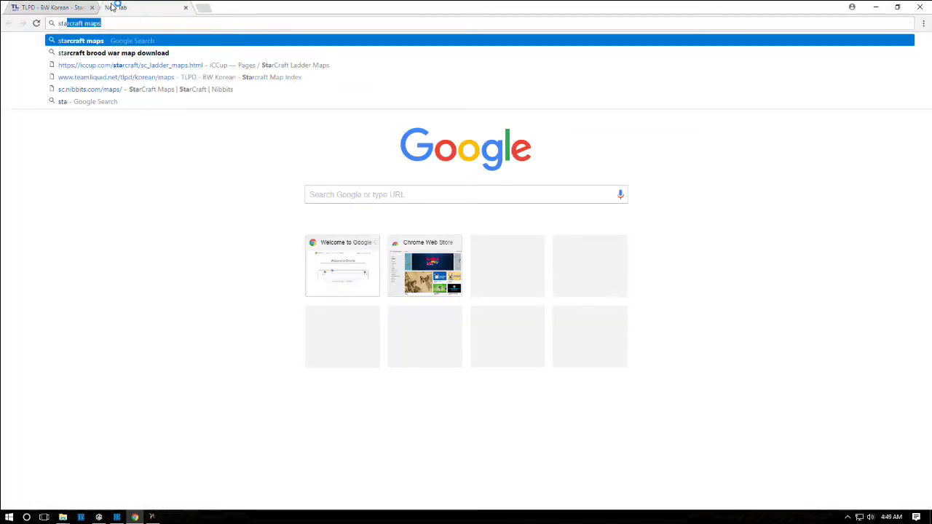
{"action": "key", "text": "Return"}
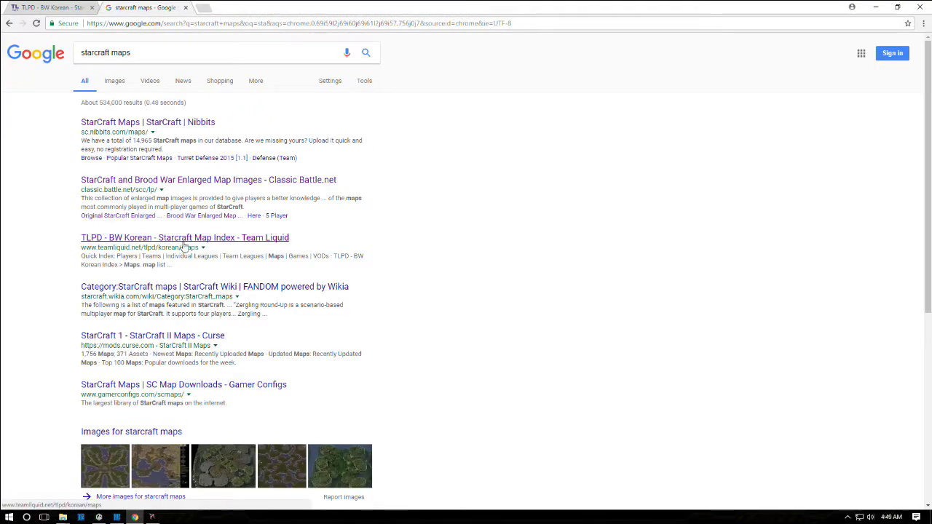
{"action": "left_click", "coordinate": [194, 241]}
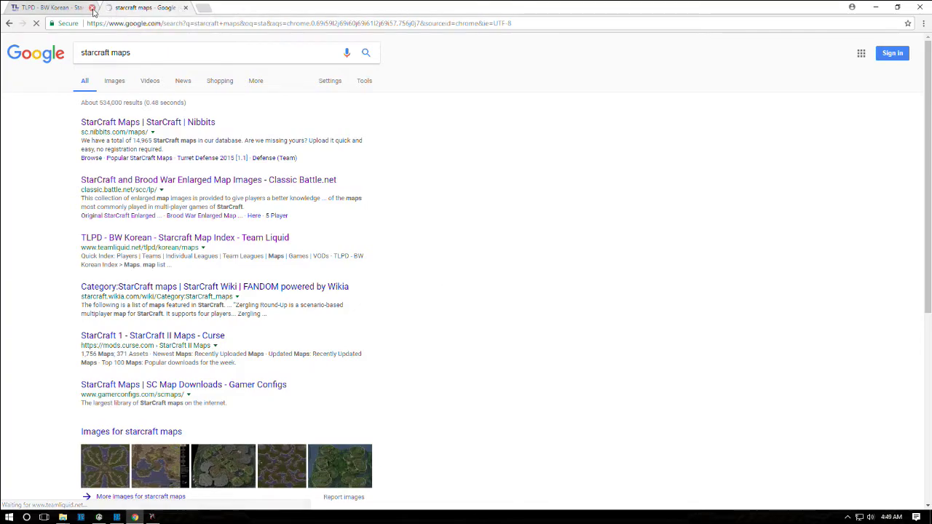
{"action": "left_click", "coordinate": [185, 8]}
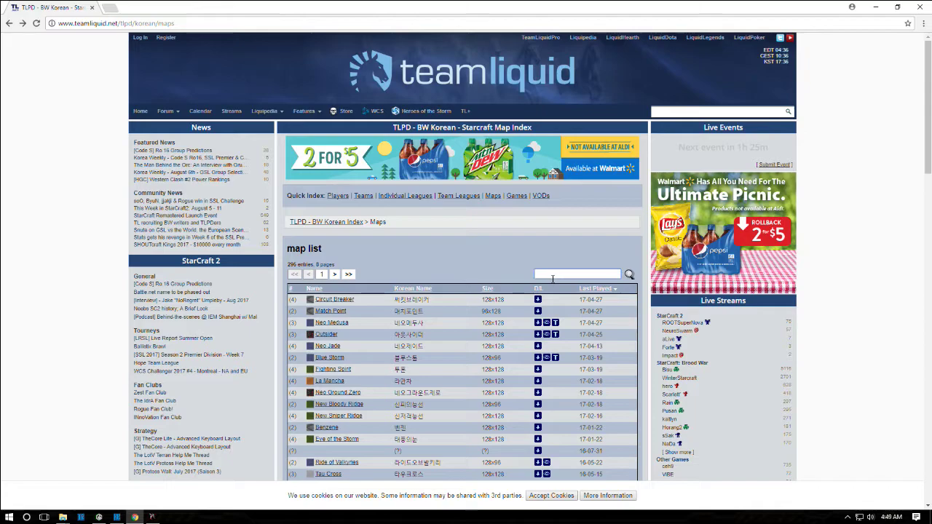
- Search the TLPD map list for 'circuit' and open the Circuit Breaker map page
{"action": "left_click", "coordinate": [555, 275]}
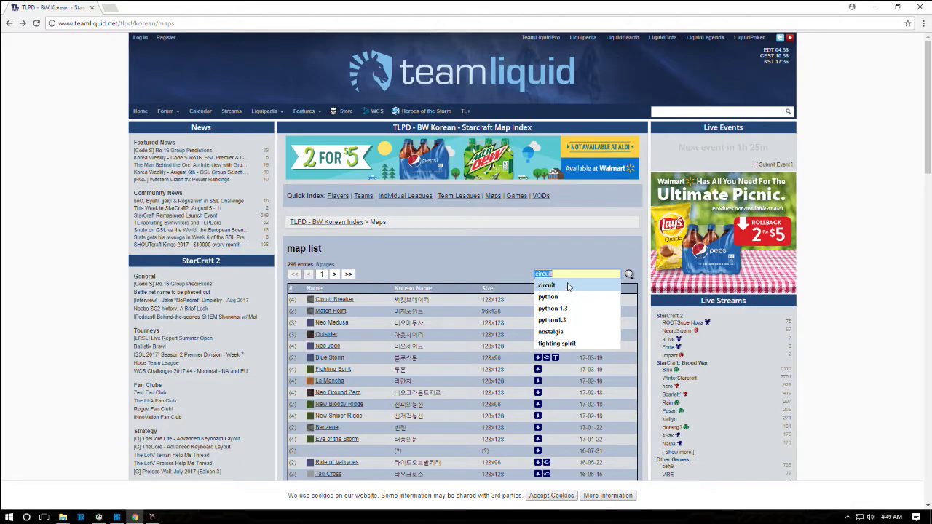
{"action": "left_click", "coordinate": [567, 286]}
{"action": "left_click", "coordinate": [630, 274]}
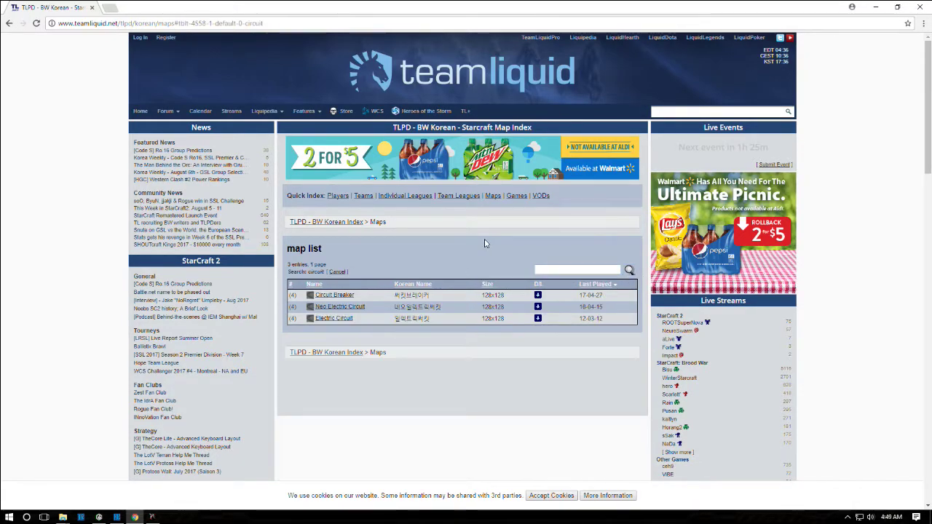
{"action": "left_click", "coordinate": [338, 296]}
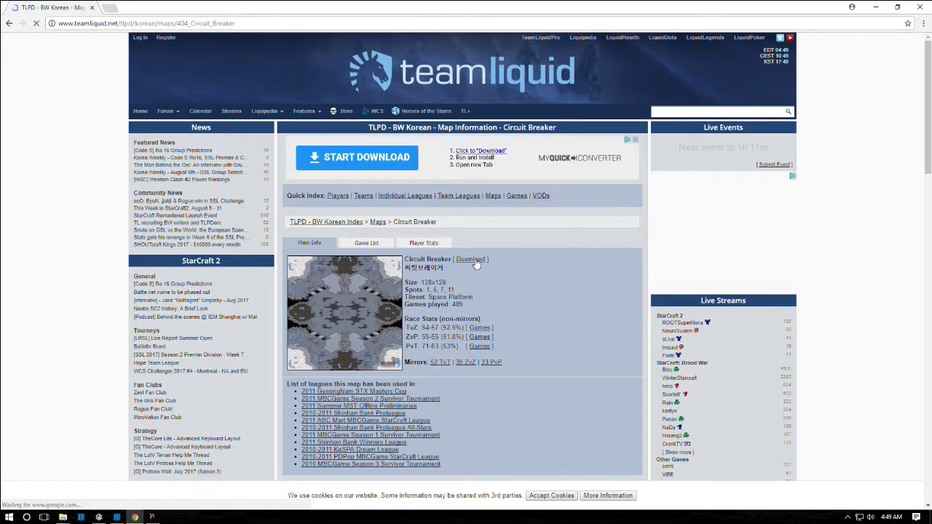
{"action": "mouse_move", "coordinate": [63, 517]}
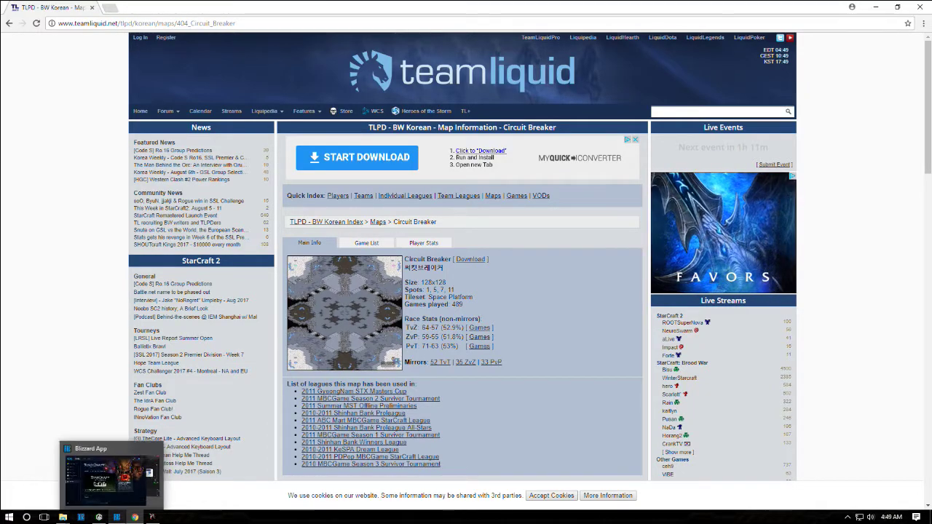
- Reveal the StarCraft install folder in Explorer from the Battle.net app's StarCraft options
{"action": "left_click", "coordinate": [117, 517]}
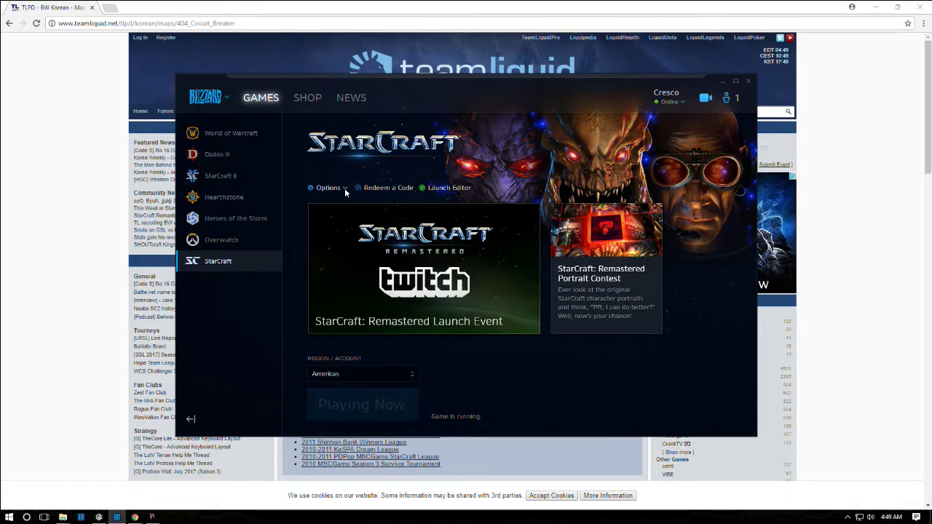
{"action": "left_click", "coordinate": [345, 191]}
{"action": "left_click", "coordinate": [328, 289]}
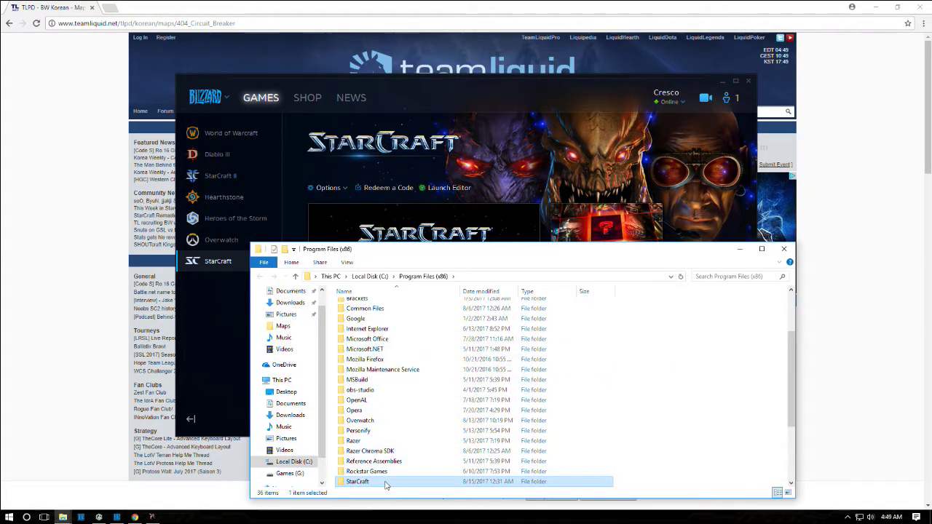
- Go into the StarCraft folder and then its Maps subfolder
{"action": "double_click", "coordinate": [385, 482]}
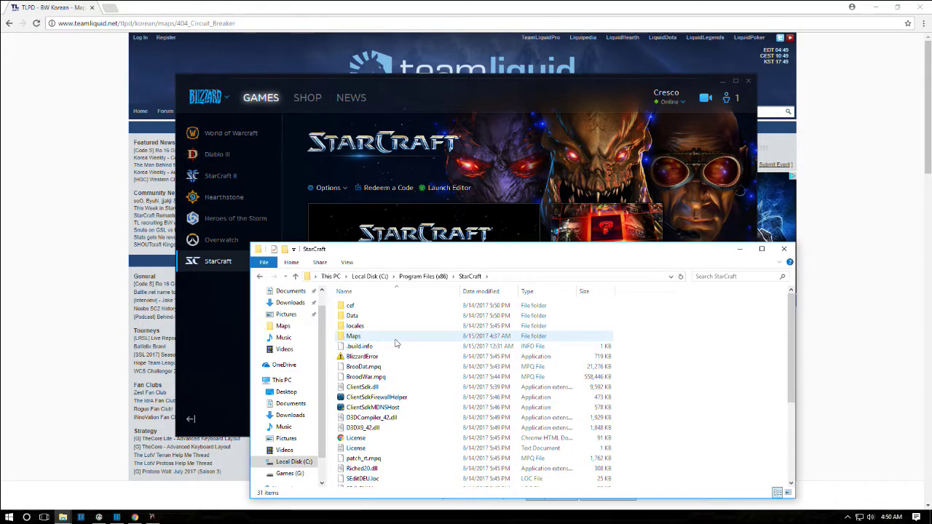
{"action": "double_click", "coordinate": [393, 337]}
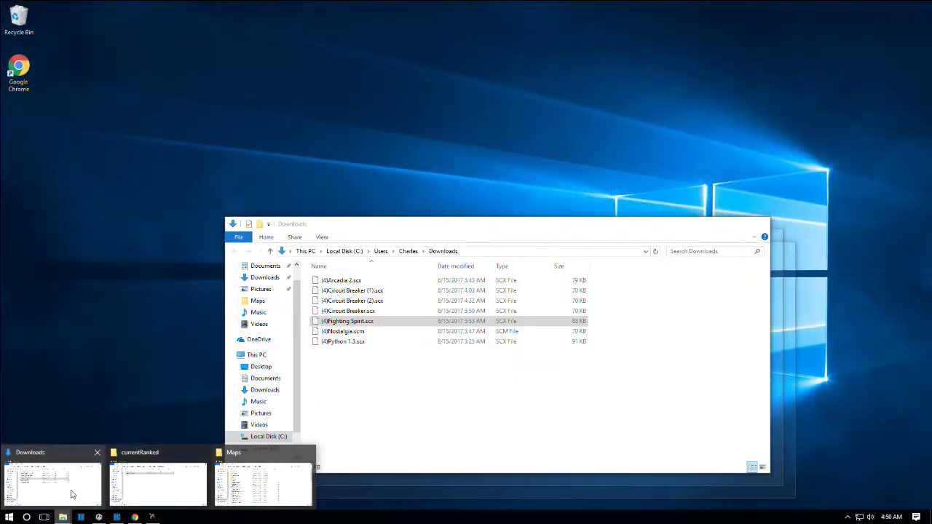
- Reposition the Downloads window and copy the (4)Fighting Spirit.scx map file
{"action": "left_click", "coordinate": [71, 494]}
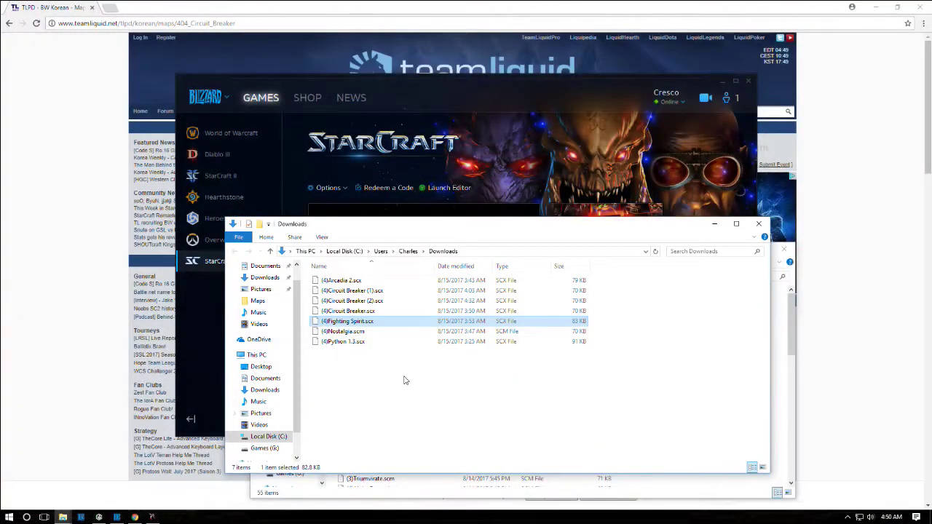
{"action": "left_click_drag", "start_coordinate": [426, 229], "coordinate": [303, 184]}
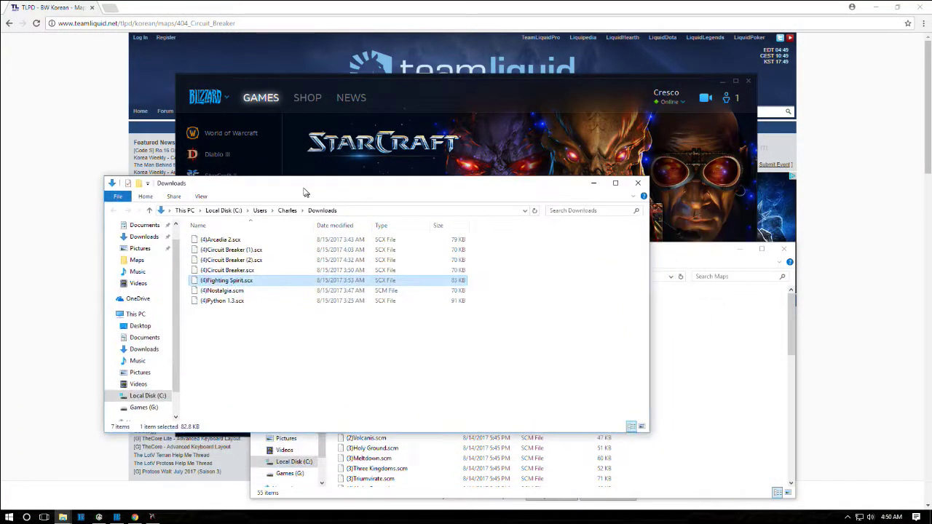
{"action": "left_click", "coordinate": [248, 278]}
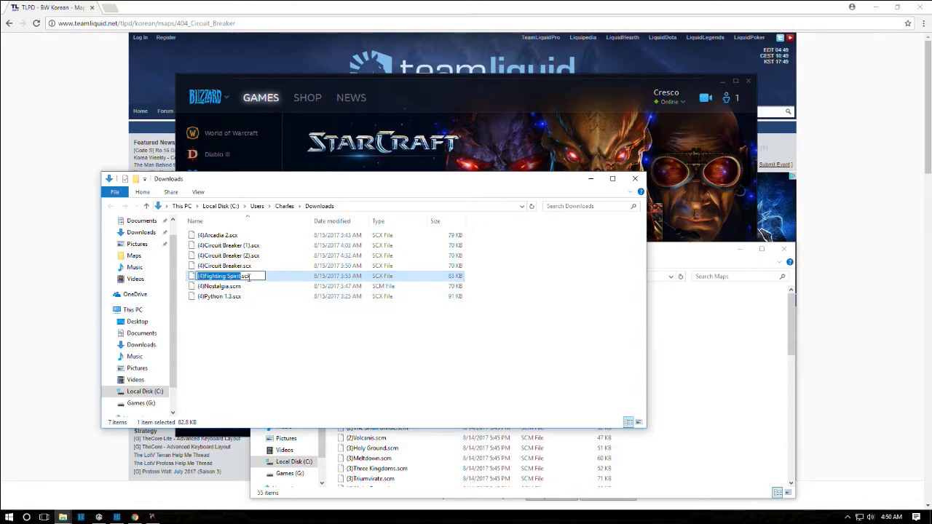
{"action": "left_click", "coordinate": [318, 325]}
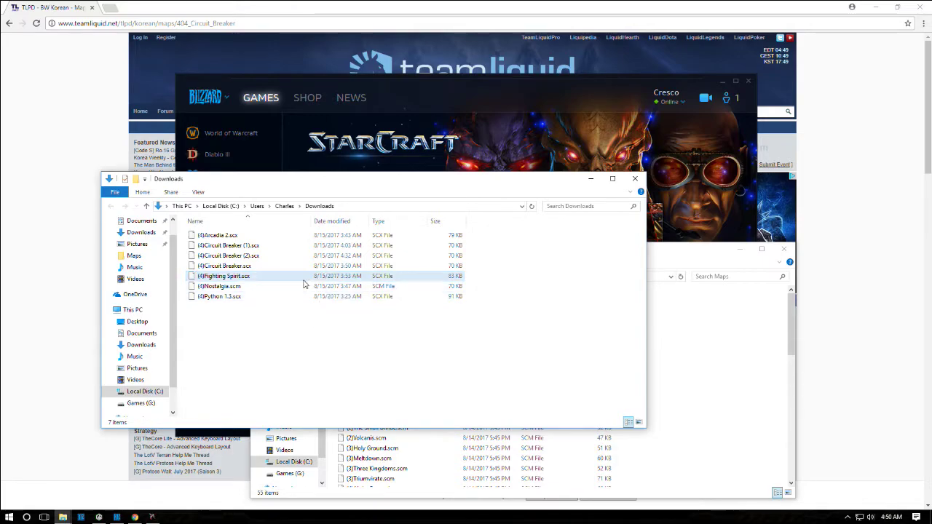
{"action": "right_click", "coordinate": [263, 280]}
{"action": "left_click", "coordinate": [364, 376]}
- Bring the Maps window forward and check its new-item menu without creating anything
{"action": "left_click", "coordinate": [726, 404]}
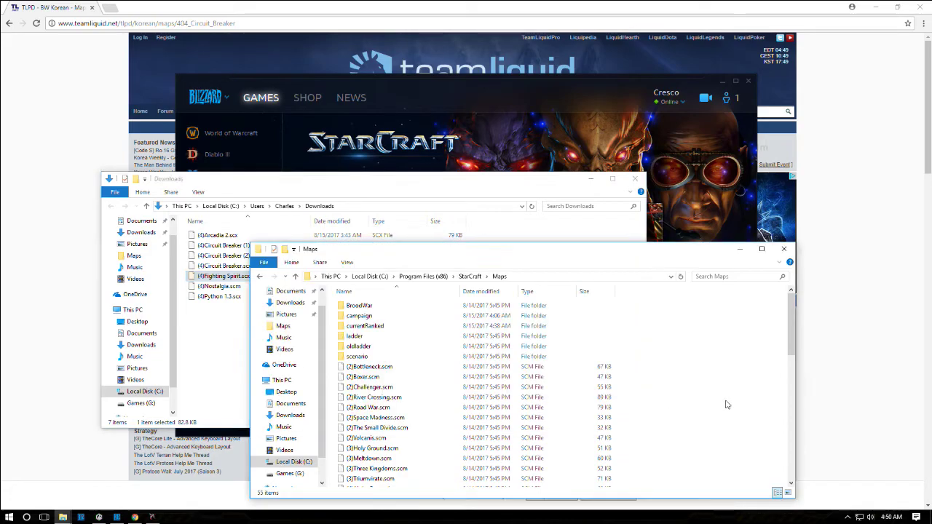
{"action": "scroll", "coordinate": [644, 406], "scroll_direction": "down", "scroll_amount": 5}
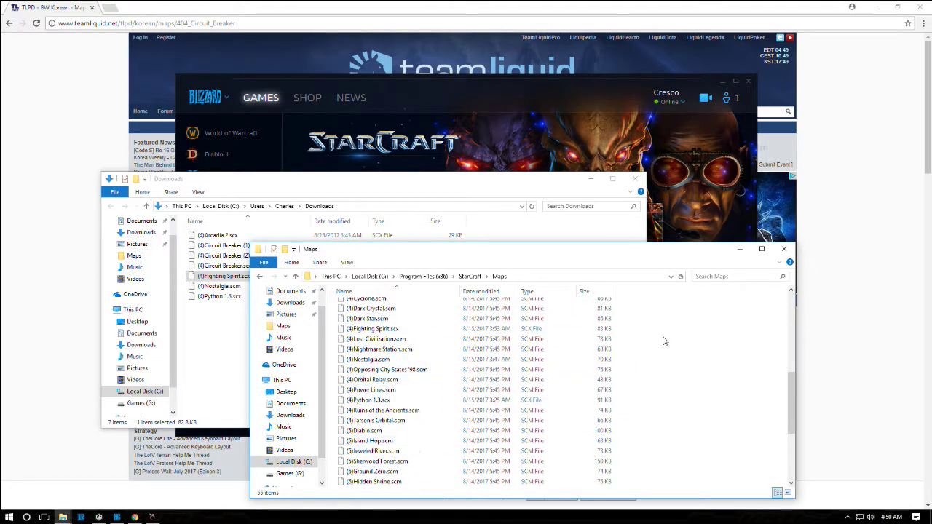
{"action": "scroll", "coordinate": [648, 412], "scroll_direction": "up", "scroll_amount": 5}
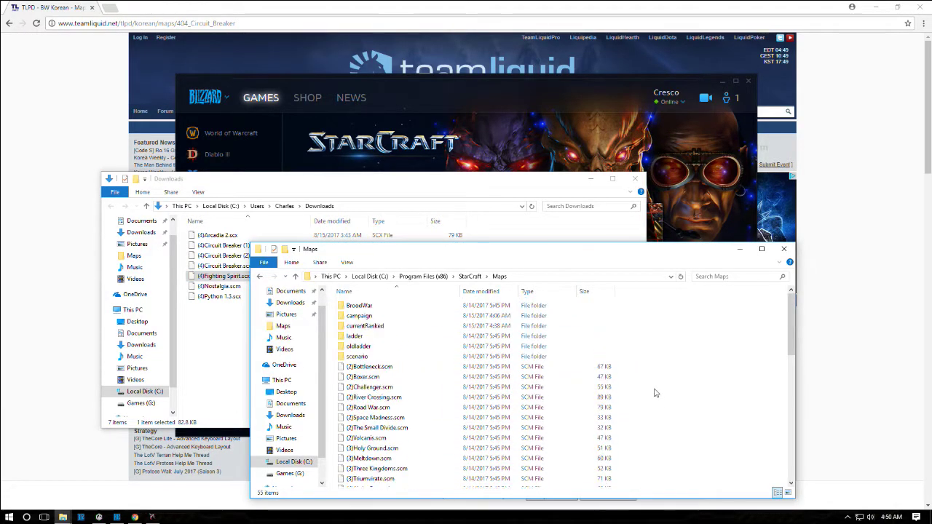
{"action": "right_click", "coordinate": [656, 328]}
{"action": "mouse_move", "coordinate": [698, 440]}
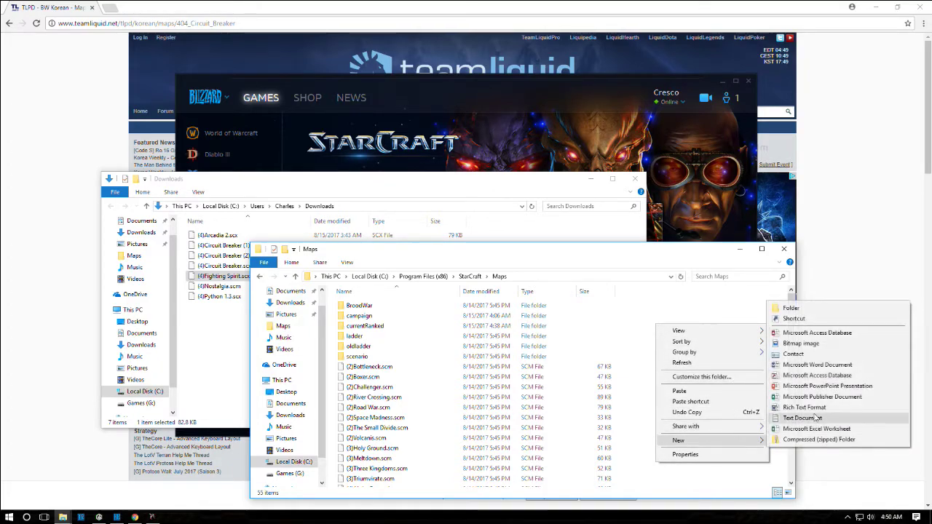
{"action": "left_click", "coordinate": [653, 329]}
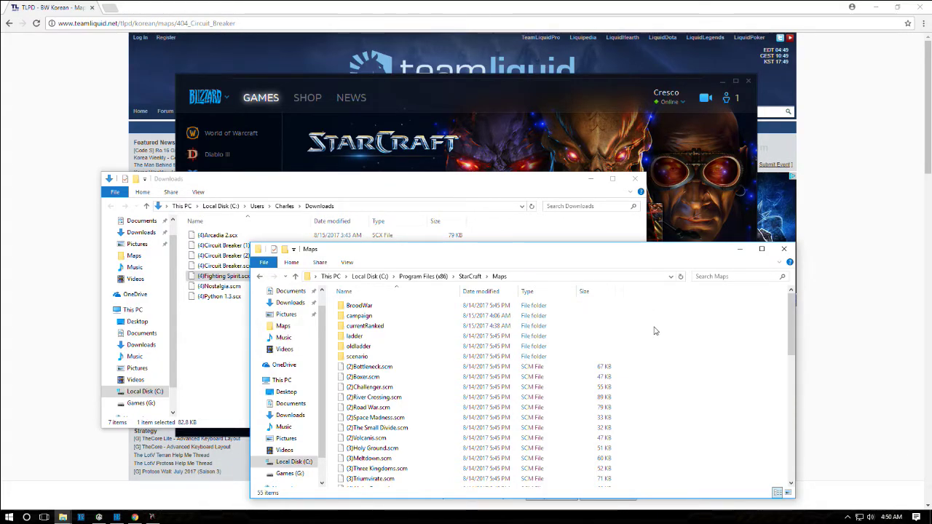
- Move (4)Fighting Spirit.scx from Downloads into the currentRanked folder
{"action": "double_click", "coordinate": [388, 328]}
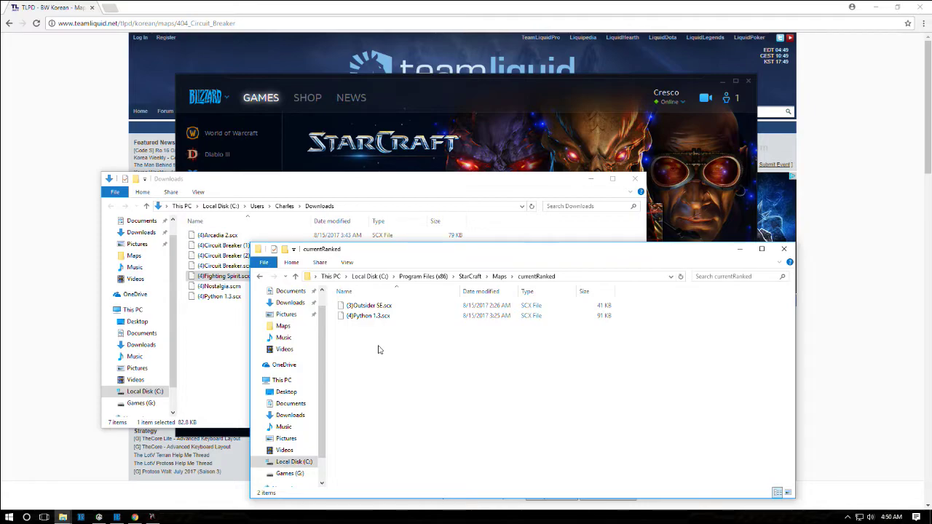
{"action": "left_click_drag", "start_coordinate": [222, 276], "coordinate": [460, 365]}
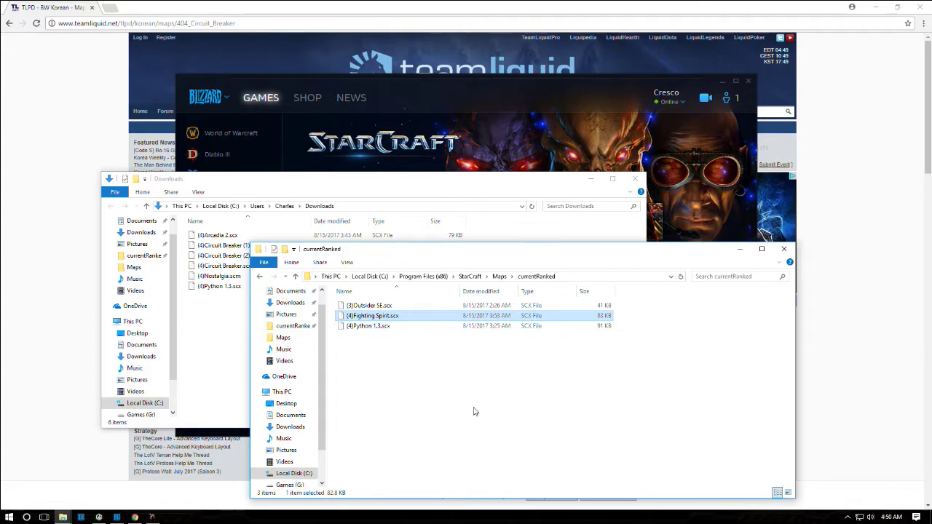
{"action": "left_click", "coordinate": [151, 517]}
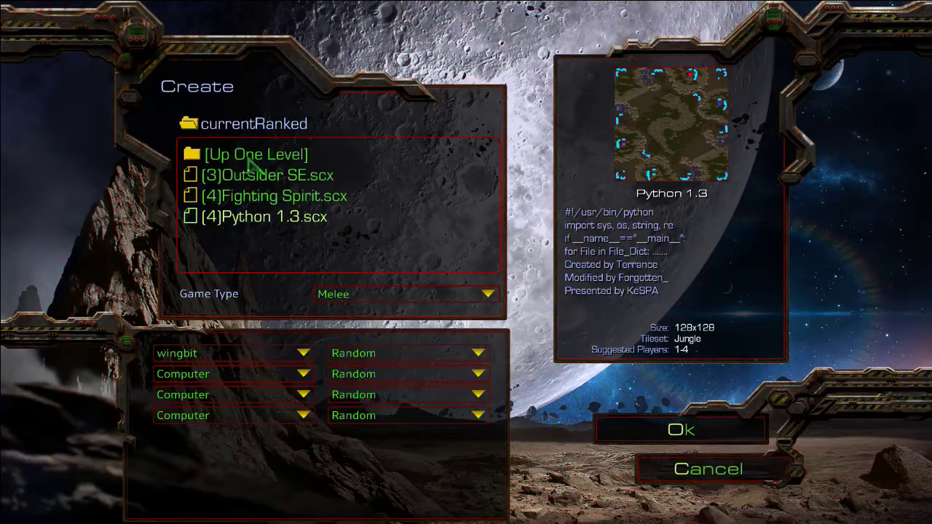
- Open currentRanked and select Python 1.3 after previewing Fighting Spirit and Outsider SE
{"action": "left_click", "coordinate": [261, 156]}
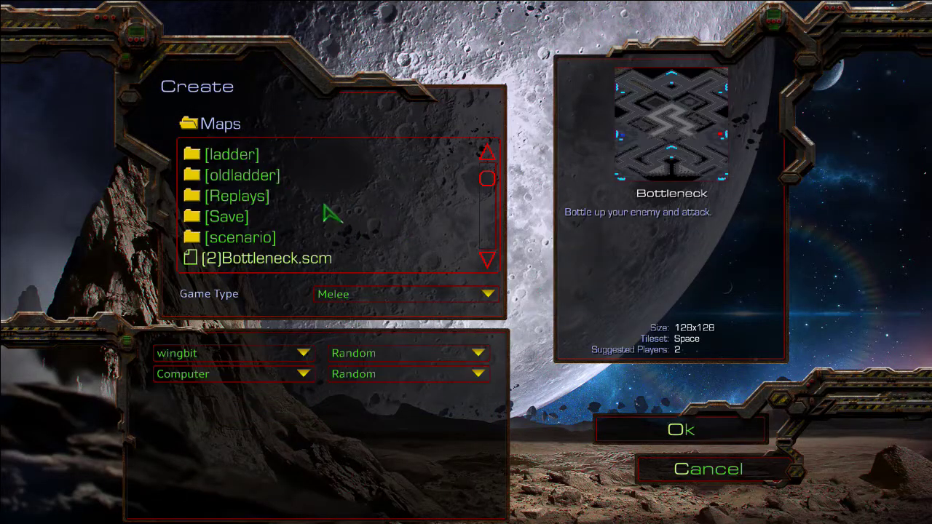
{"action": "scroll", "coordinate": [328, 203], "scroll_direction": "up", "scroll_amount": 6}
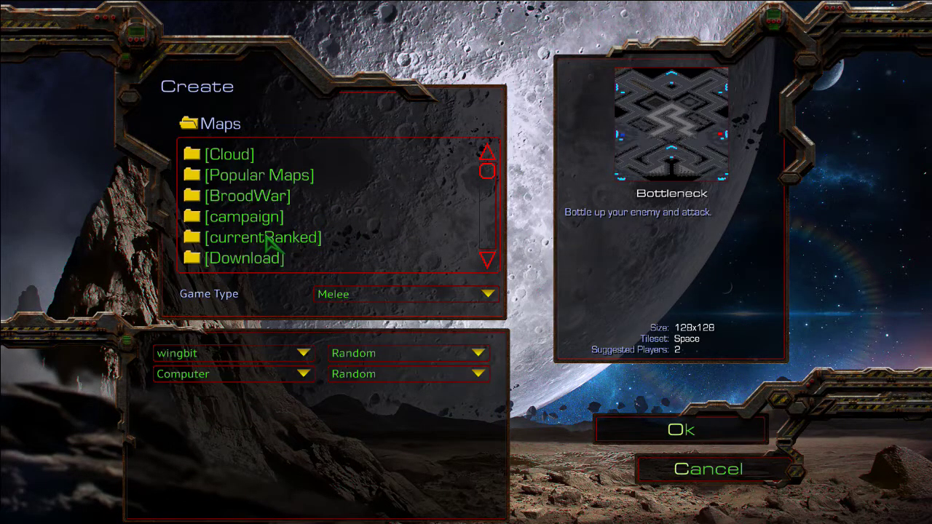
{"action": "double_click", "coordinate": [268, 236]}
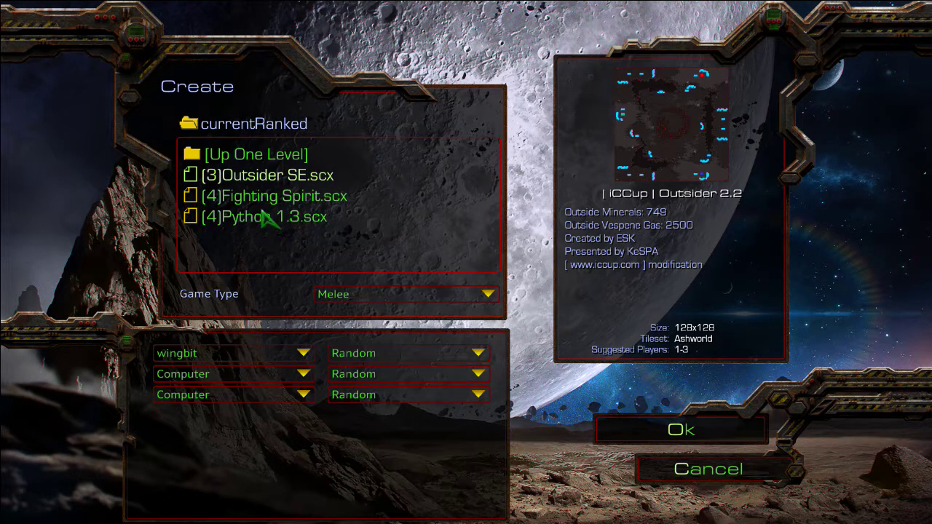
{"action": "left_click", "coordinate": [271, 196]}
{"action": "left_click", "coordinate": [268, 177]}
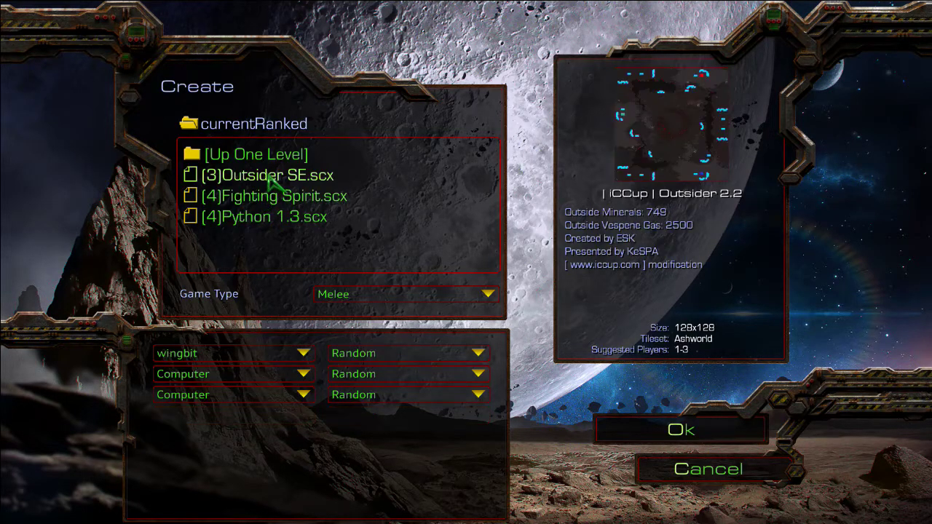
{"action": "left_click", "coordinate": [265, 218]}
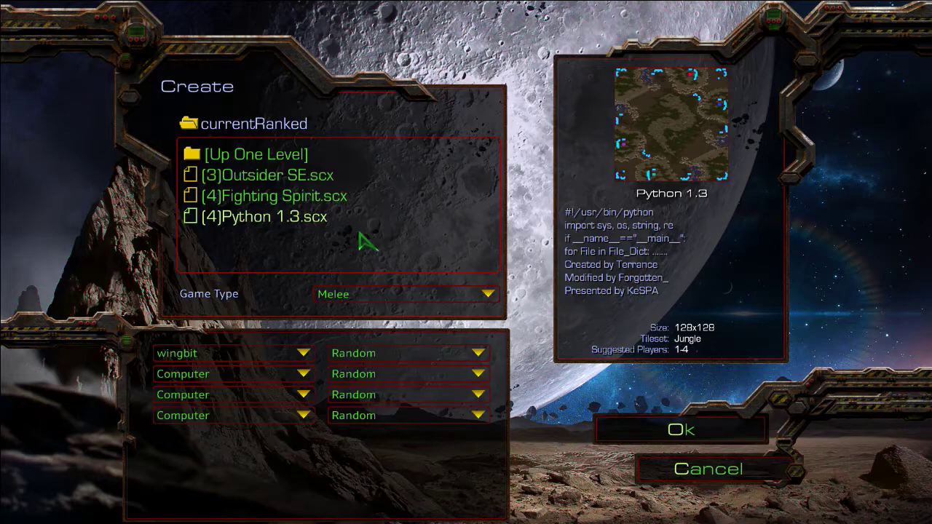
- Confirm Python 1.3 as the map and send the four SCVs to mine minerals
{"action": "left_click", "coordinate": [295, 175]}
{"action": "left_click", "coordinate": [290, 196]}
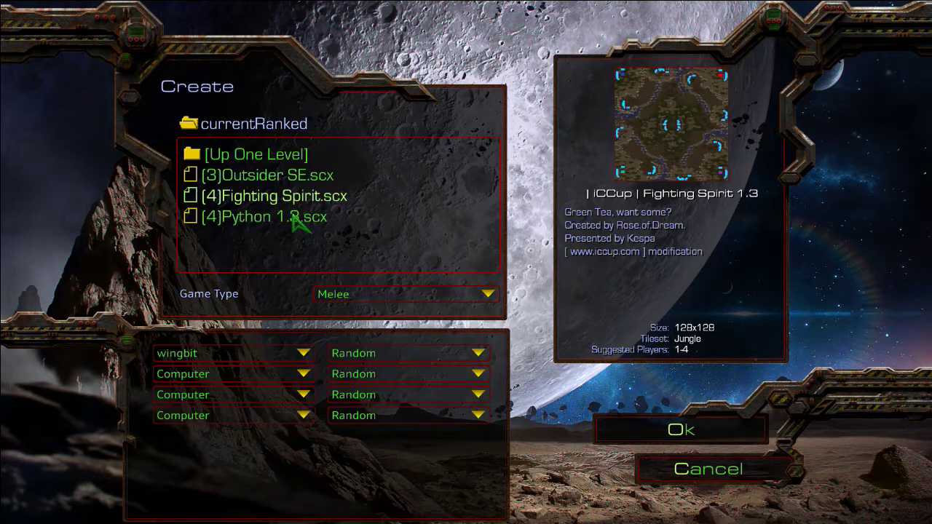
{"action": "left_click", "coordinate": [294, 217]}
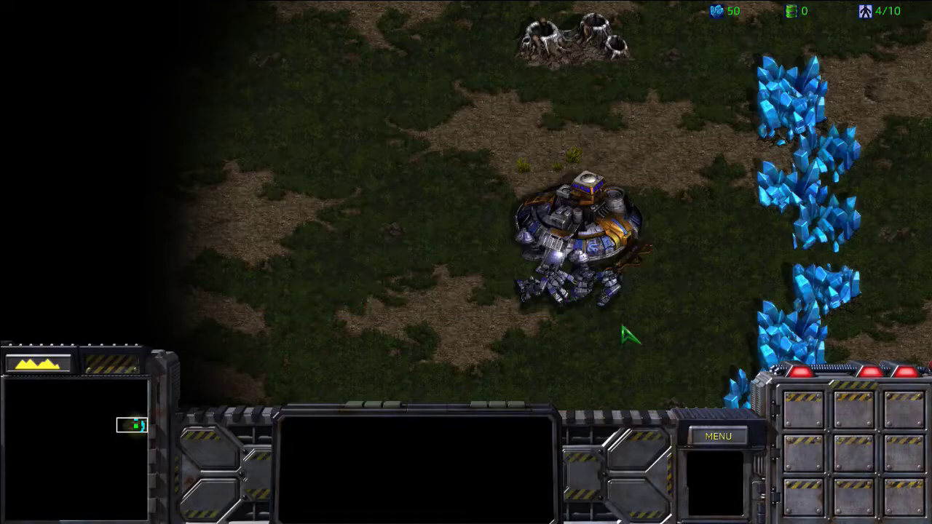
{"action": "left_click_drag", "start_coordinate": [624, 332], "coordinate": [509, 273]}
{"action": "right_click", "coordinate": [801, 227]}
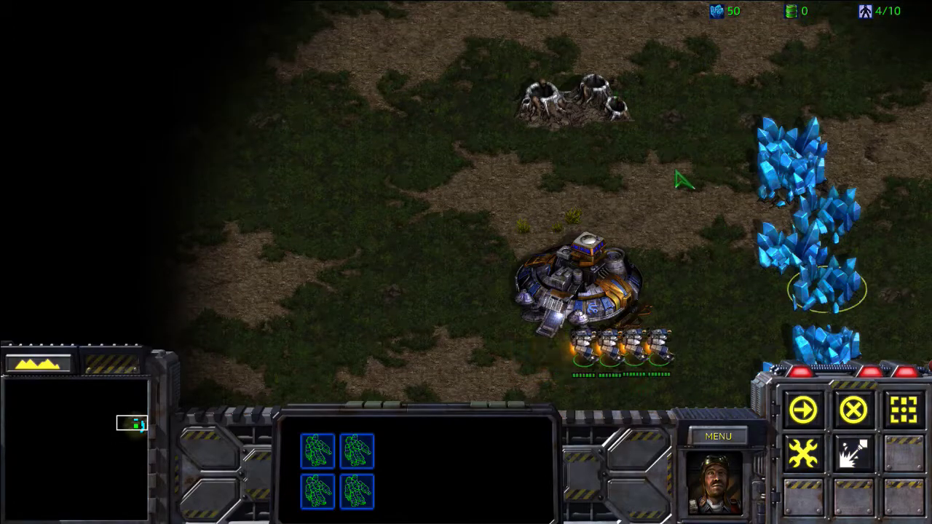